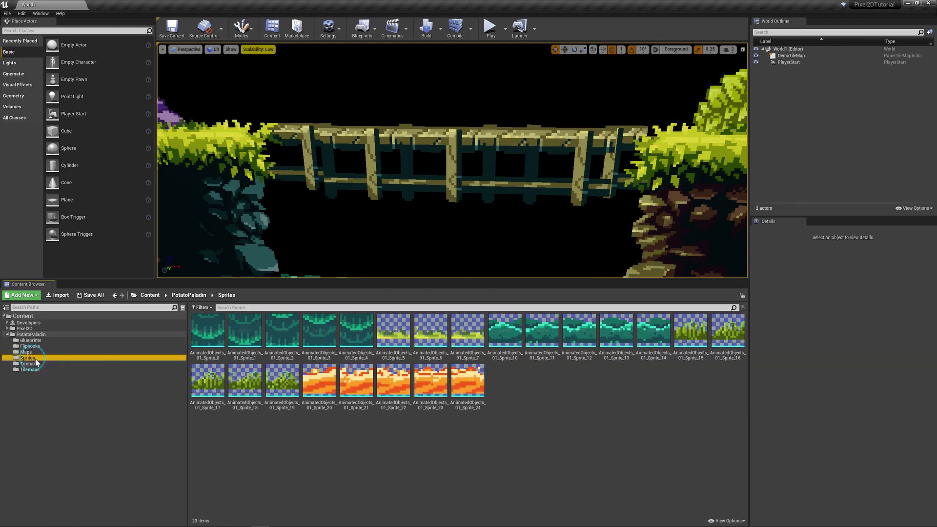
# - Select the grass sprites Sprite_5 through Sprite_7
pyautogui.click(392, 332)
pyautogui.keyDown('shift'); pyautogui.click(472, 338); pyautogui.keyUp('shift')
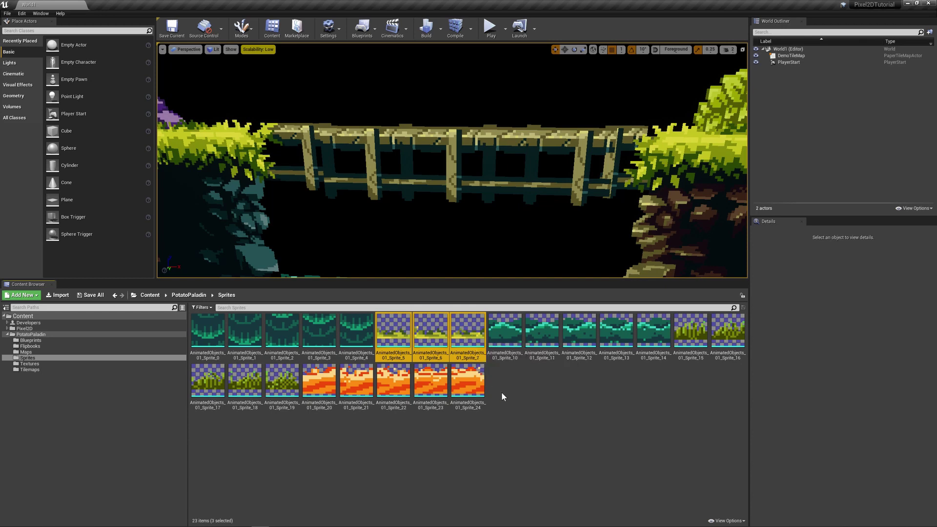
pyautogui.click(403, 334)
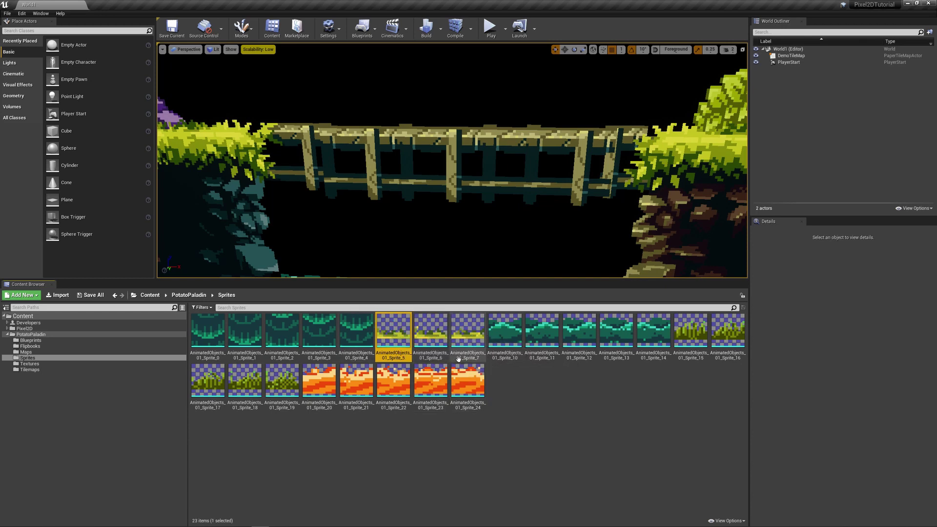
pyautogui.keyDown('shift'); pyautogui.click(469, 342); pyautogui.keyUp('shift')
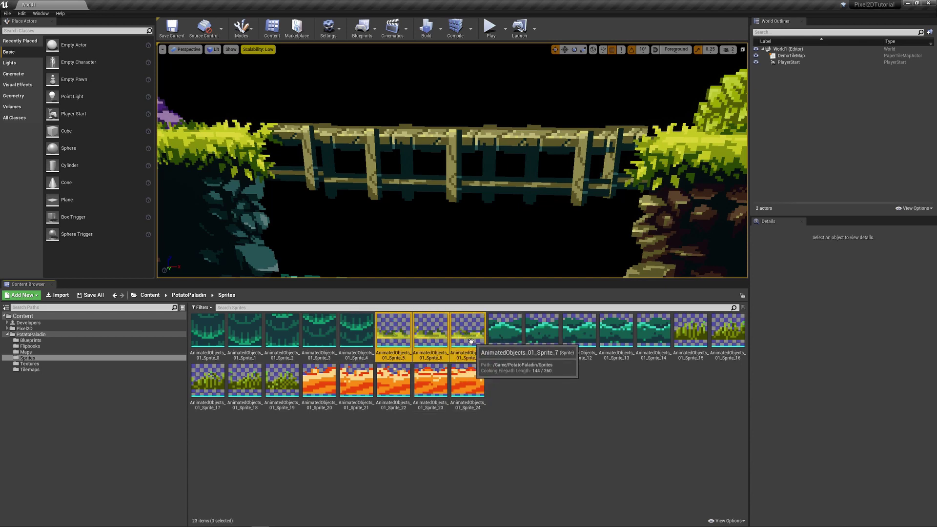
pyautogui.click(566, 390)
pyautogui.click(500, 338)
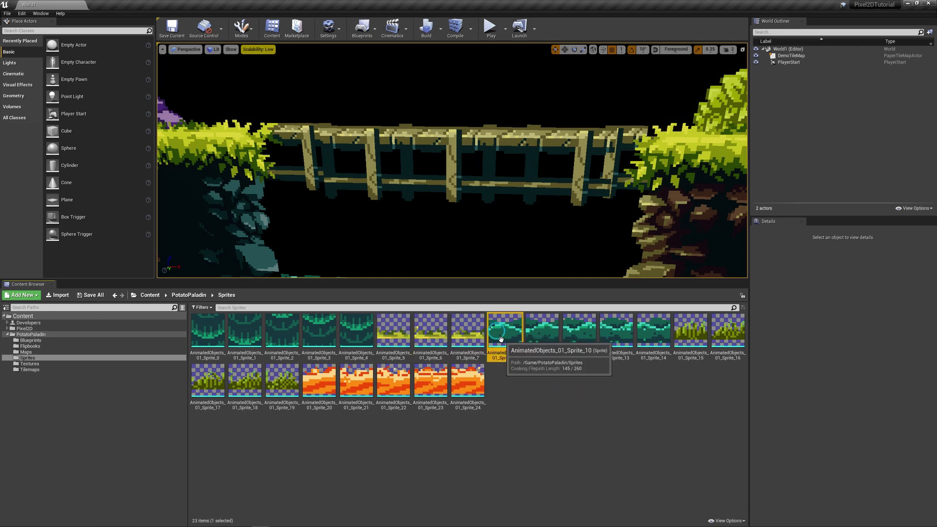
pyautogui.keyDown('shift'); pyautogui.click(656, 332); pyautogui.keyUp('shift')
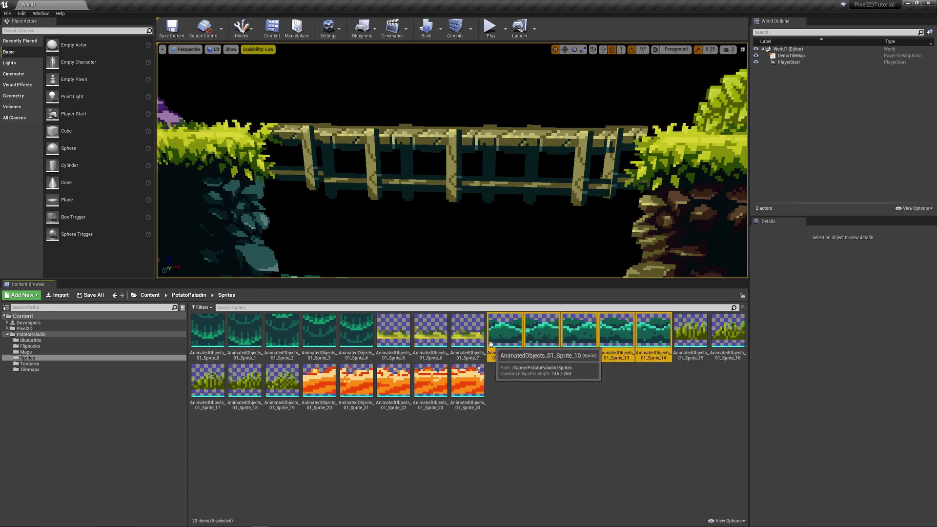
pyautogui.click(624, 403)
pyautogui.click(393, 334)
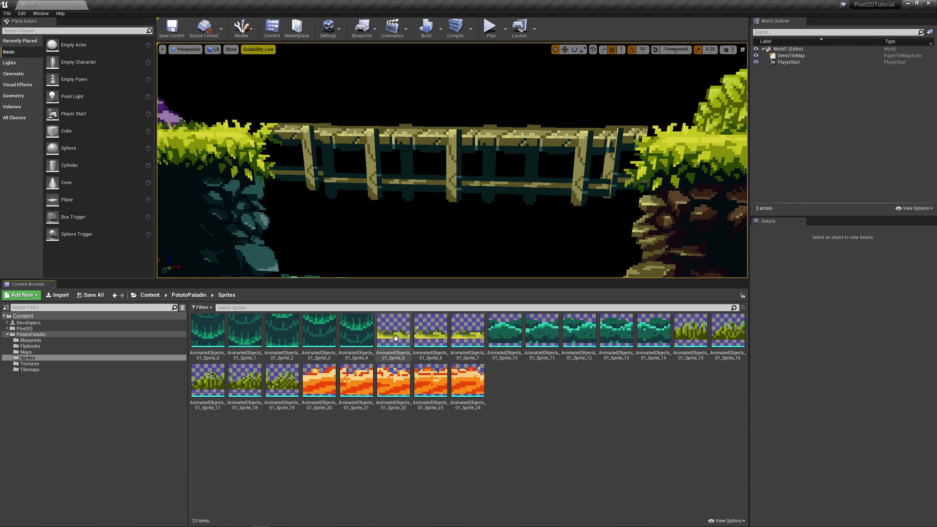
pyautogui.keyDown('shift'); pyautogui.click(471, 335); pyautogui.keyUp('shift')
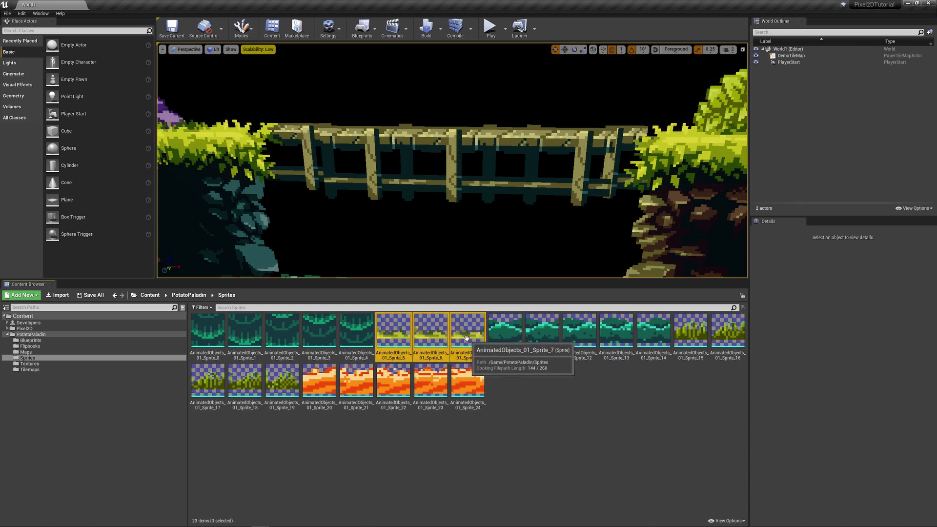
# - Create a flipbook from the three grass sprites and name it FB_Grass
pyautogui.rightClick(472, 333)
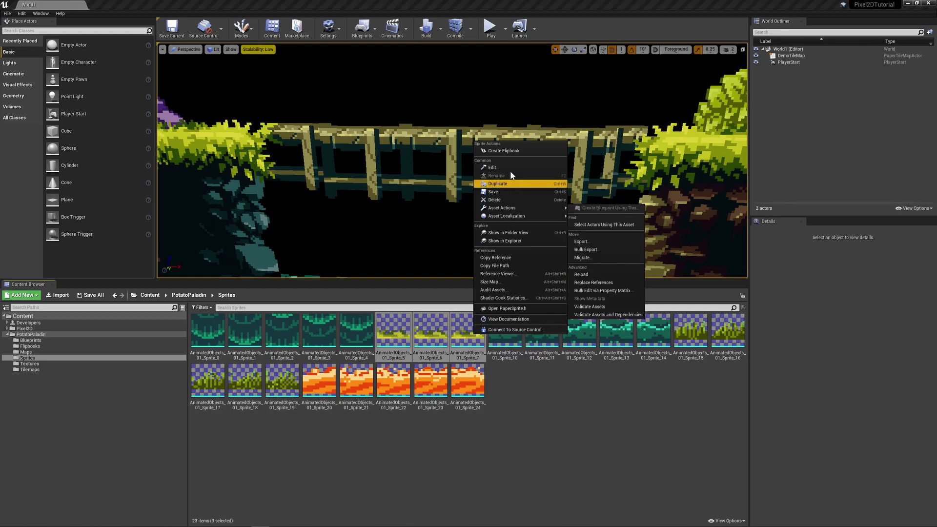
pyautogui.click(502, 151)
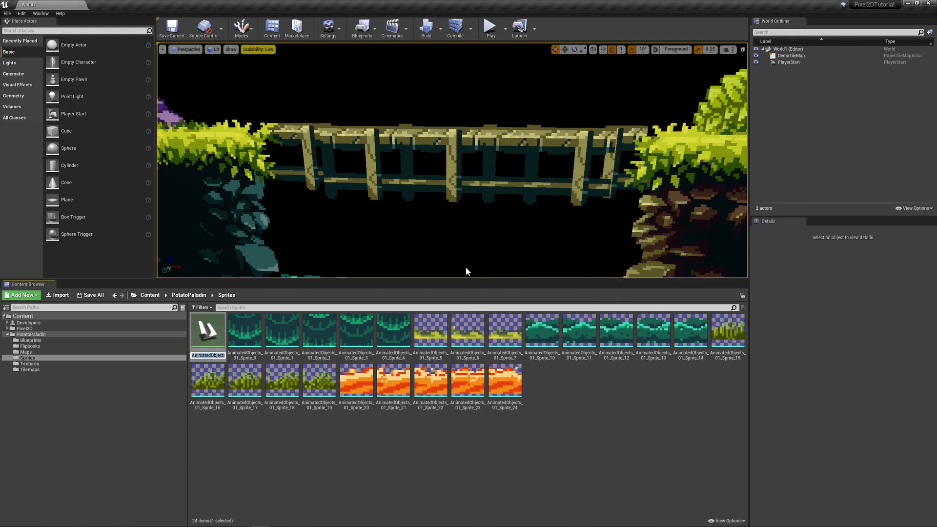
pyautogui.click(321, 442)
pyautogui.click(211, 354)
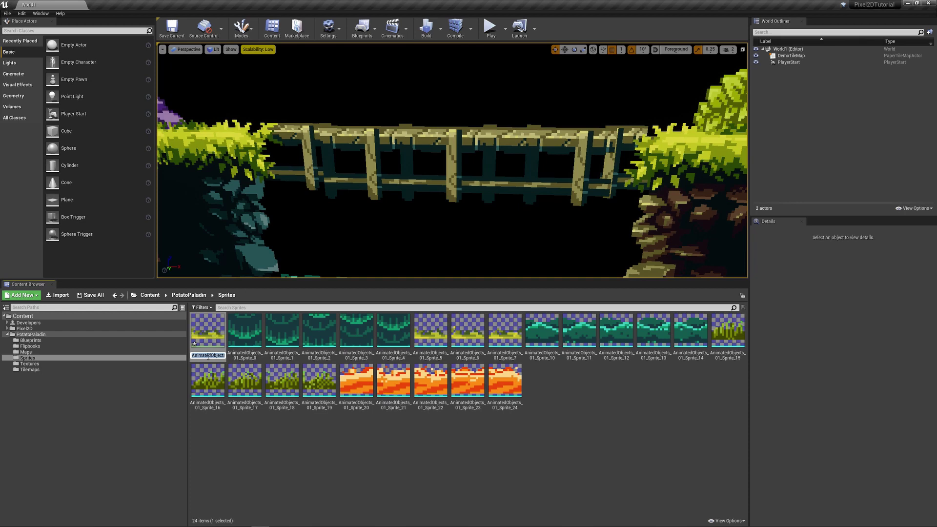
pyautogui.write('FB_Grass')
pyautogui.press('Return')
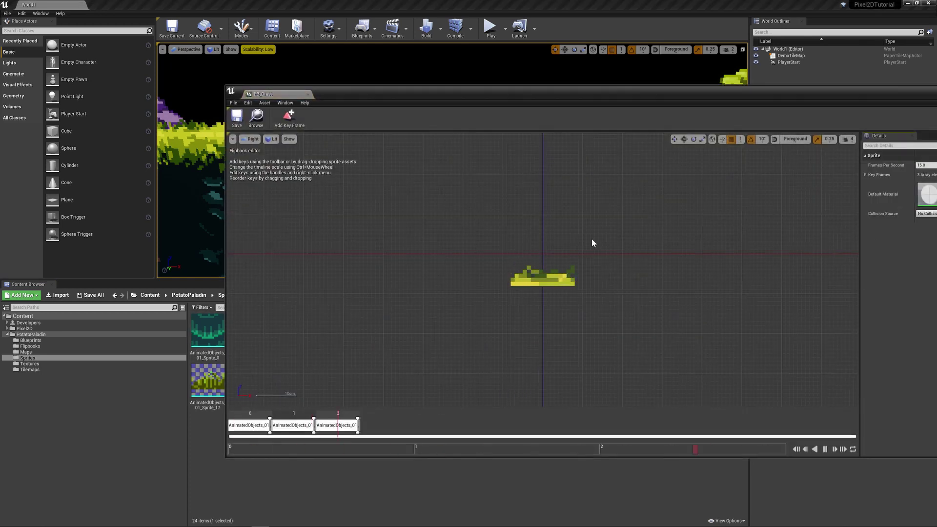
# - Set FB_Grass to 5 frames per second, save it, and close its editor
pyautogui.moveTo(509, 93); pyautogui.dragTo(365, 66)
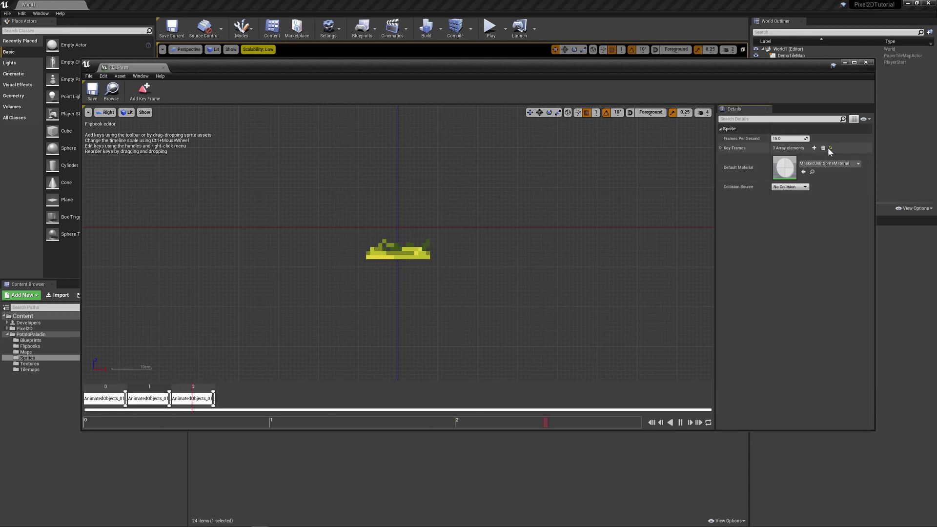
pyautogui.click(790, 139)
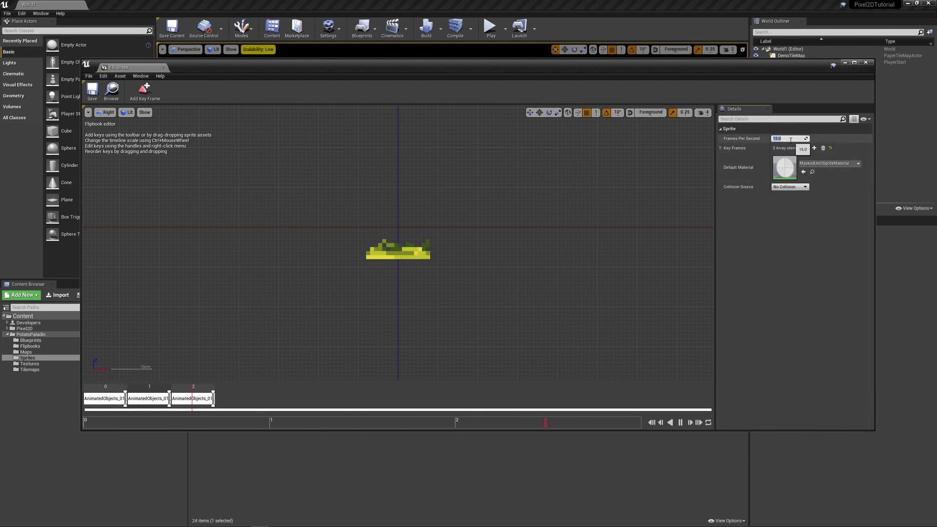
pyautogui.write('5')
pyautogui.press('Return')
pyautogui.click(92, 90)
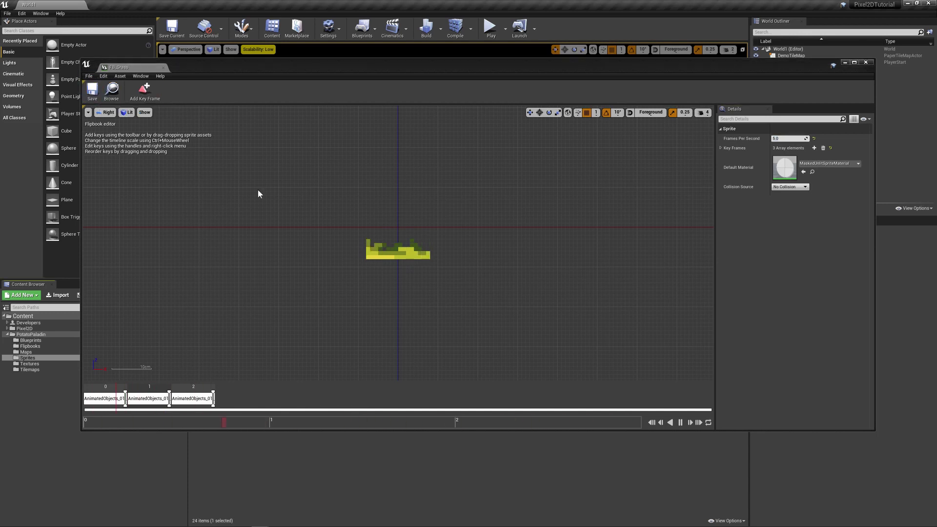
pyautogui.scroll(-4, 458, 252)
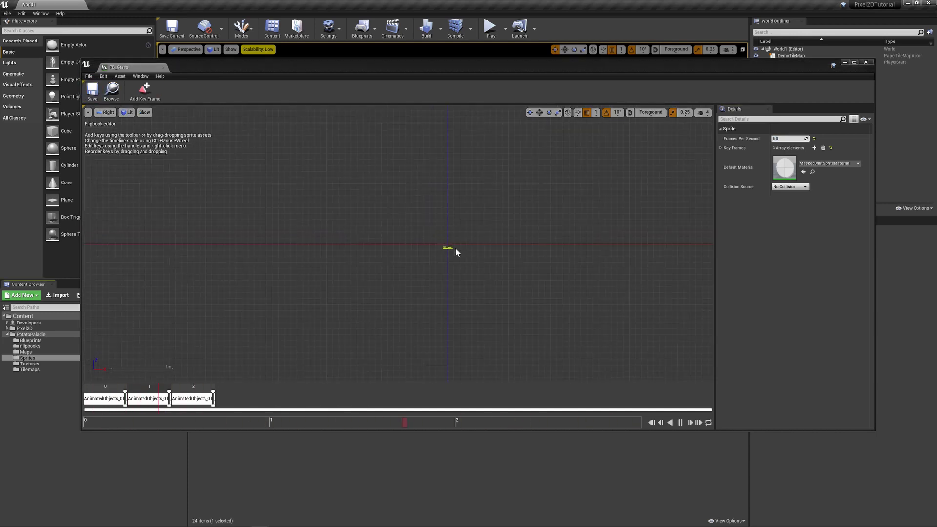
pyautogui.click(163, 68)
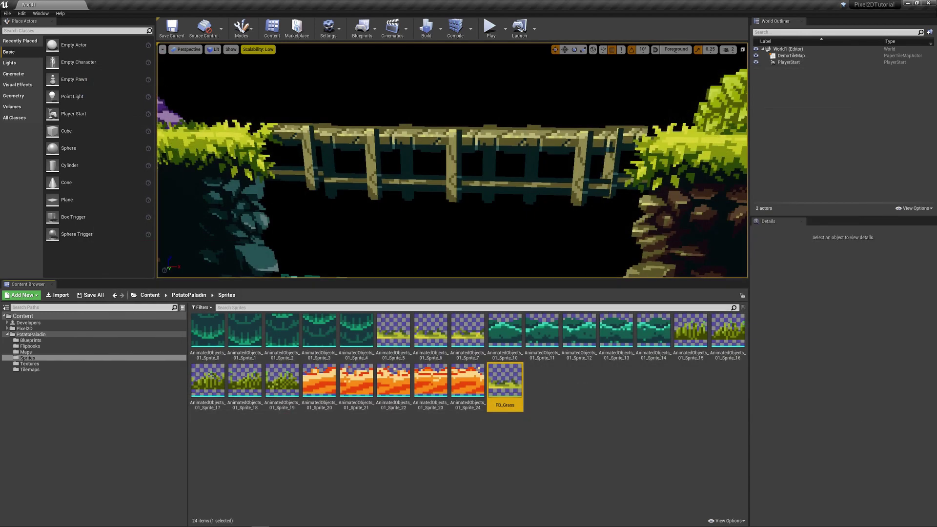
# - Create a flipbook named FB_Water from water sprites Sprite_10 through Sprite_14
pyautogui.press('Up')
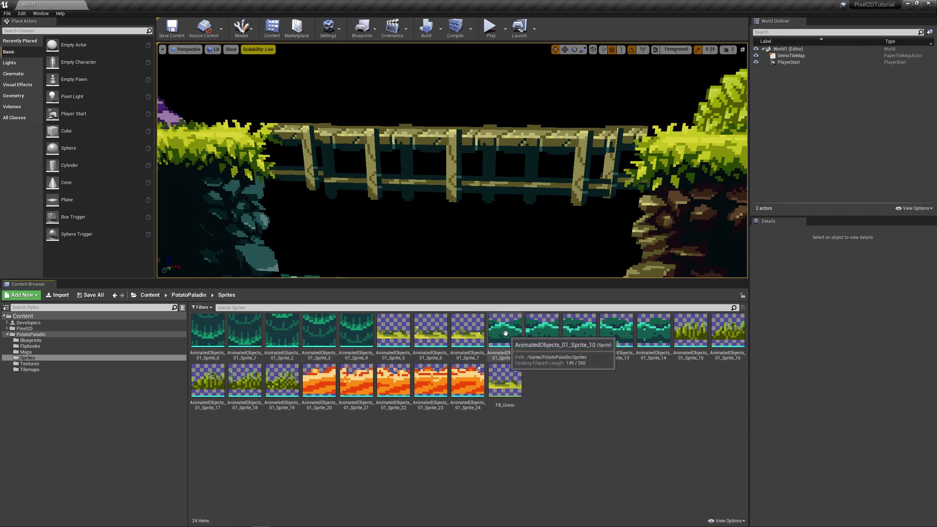
pyautogui.keyDown('shift'); pyautogui.click(660, 337); pyautogui.keyUp('shift')
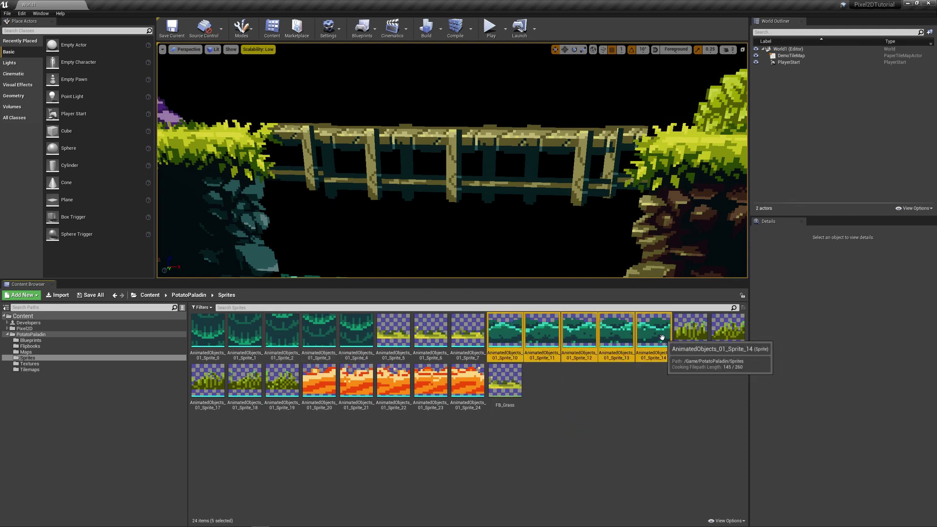
pyautogui.rightClick(660, 337)
pyautogui.click(692, 154)
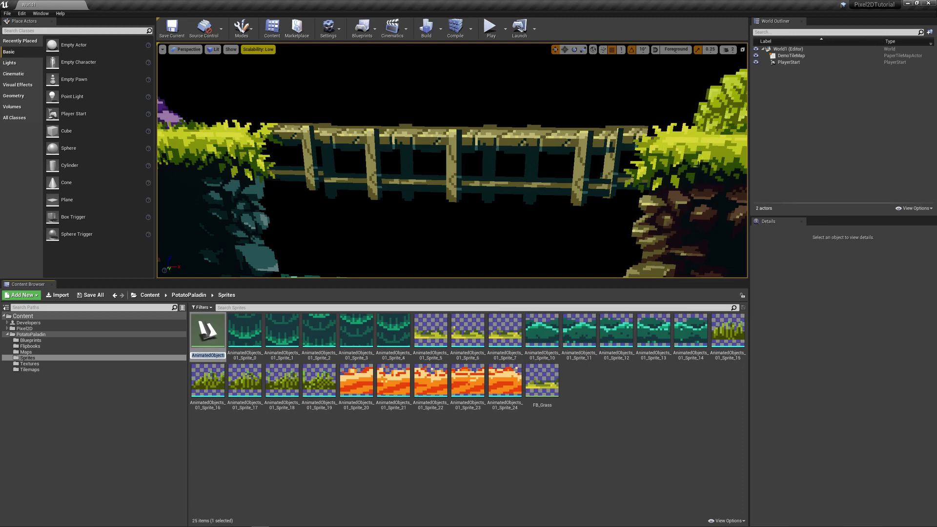
pyautogui.write('FB_Water')
pyautogui.press('Return')
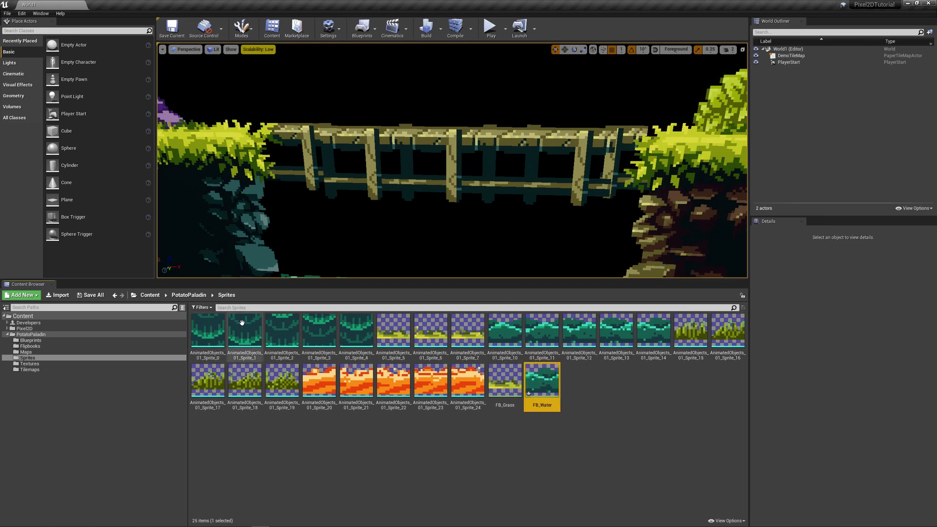
# - Set FB_Water to 10 frames per second, then drag both flipbooks onto the Flipbooks folder
pyautogui.doubleClick(540, 385)
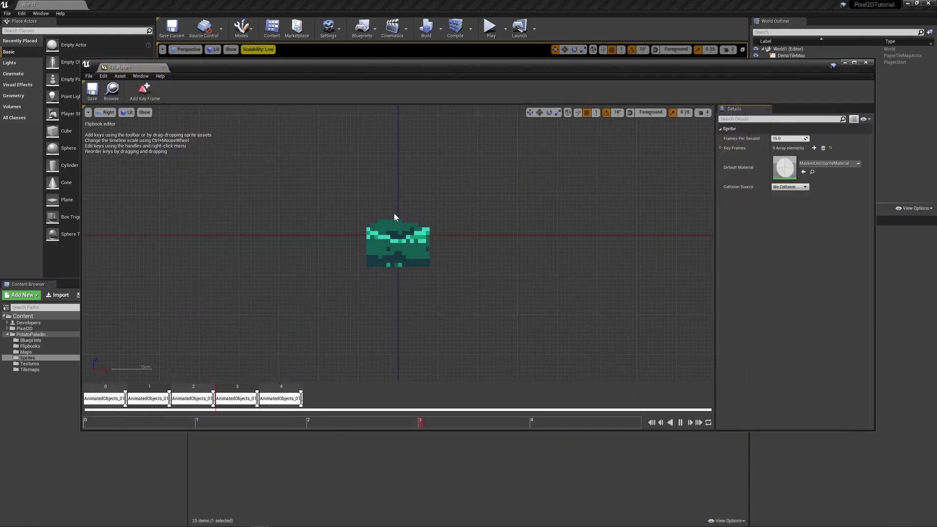
pyautogui.click(785, 138)
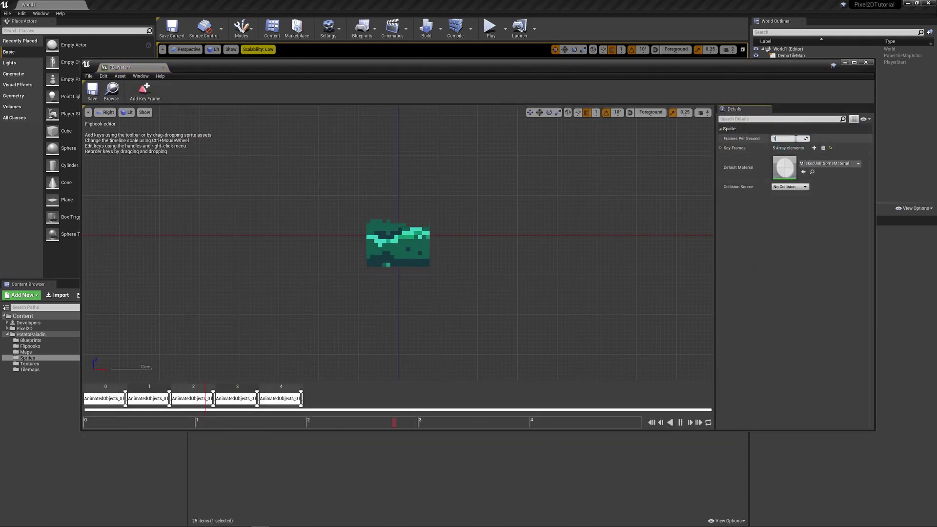
pyautogui.write('10')
pyautogui.press('Return')
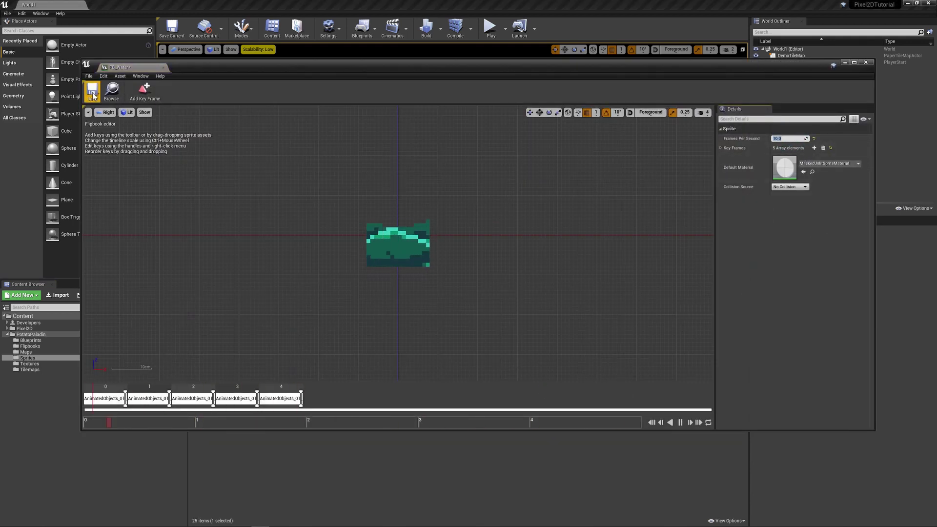
pyautogui.click(163, 67)
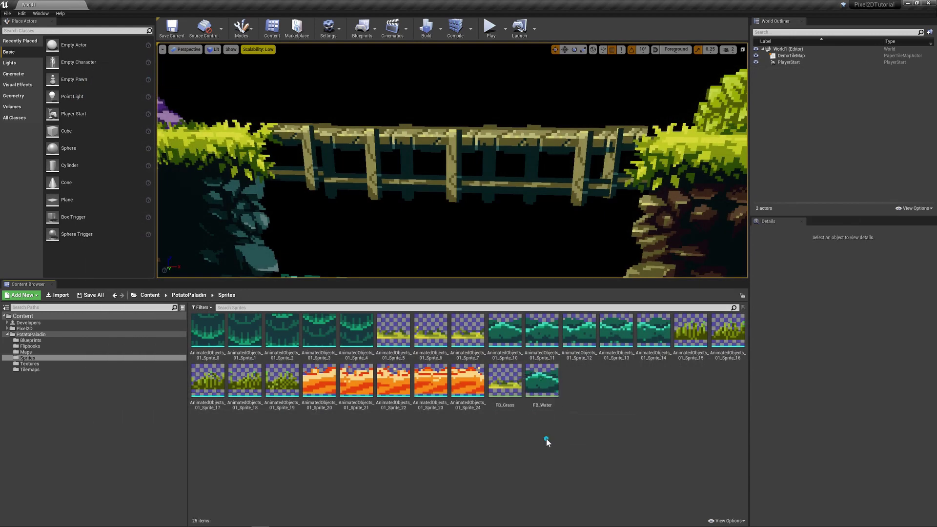
pyautogui.keyDown('ctrl'); pyautogui.click(503, 380); pyautogui.keyUp('ctrl')
pyautogui.moveTo(504, 379); pyautogui.dragTo(43, 345)
# - Move the two flipbooks into Flipbooks, then select the DemoTileMap actor in the level
pyautogui.click(68, 356)
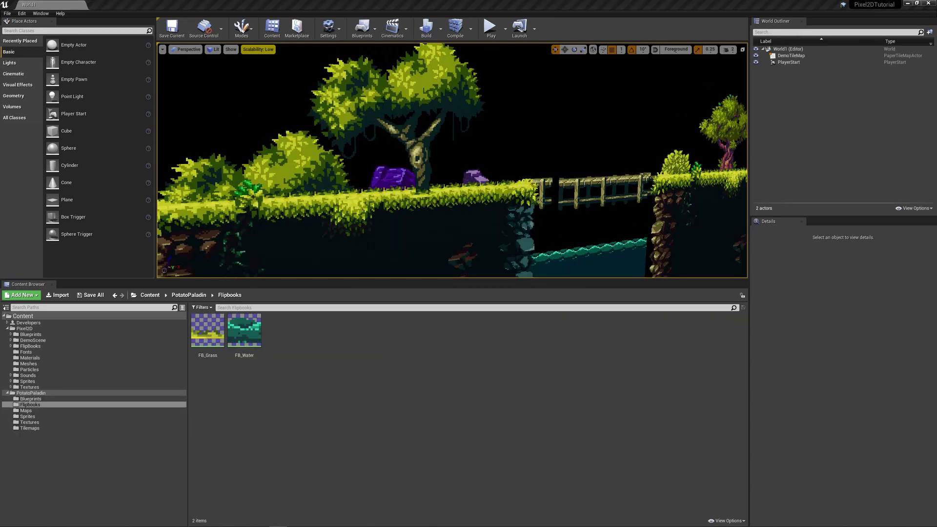
pyautogui.moveTo(541, 222); pyautogui.dragTo(541, 222, button='right')
pyautogui.click(541, 222)
pyautogui.scroll(3, 545, 225)
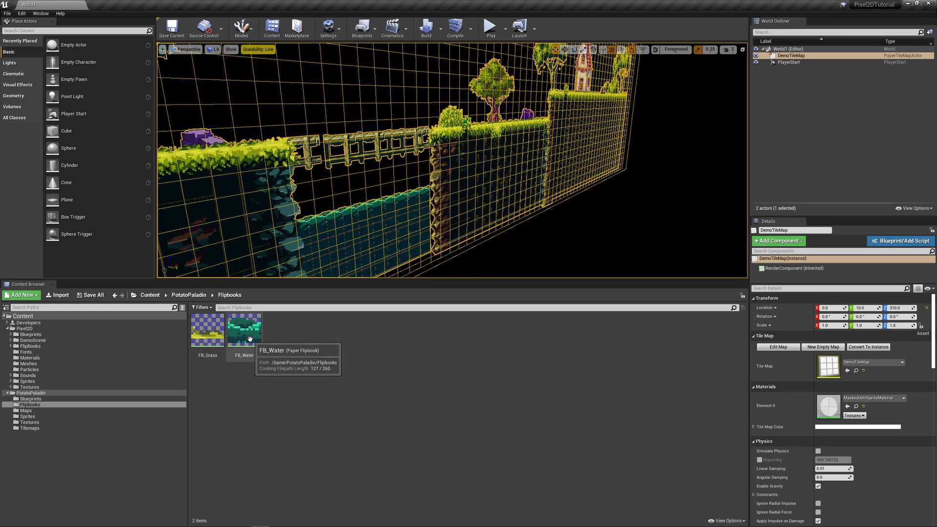
pyautogui.moveTo(542, 222); pyautogui.dragTo(542, 222, button='right')
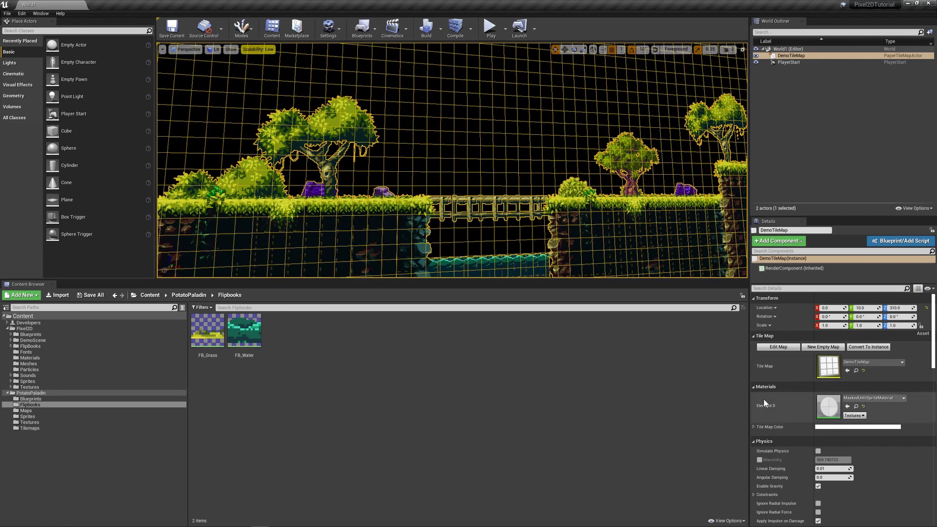
# - Open DemoTileMap for tile editing and pick the teal water-top tile, number 3070
pyautogui.click(778, 347)
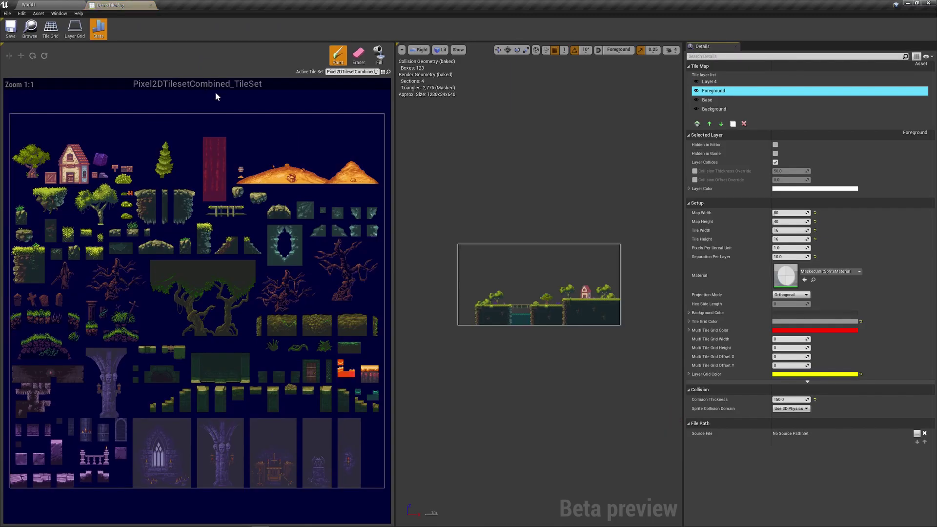
pyautogui.scroll(6, 490, 304)
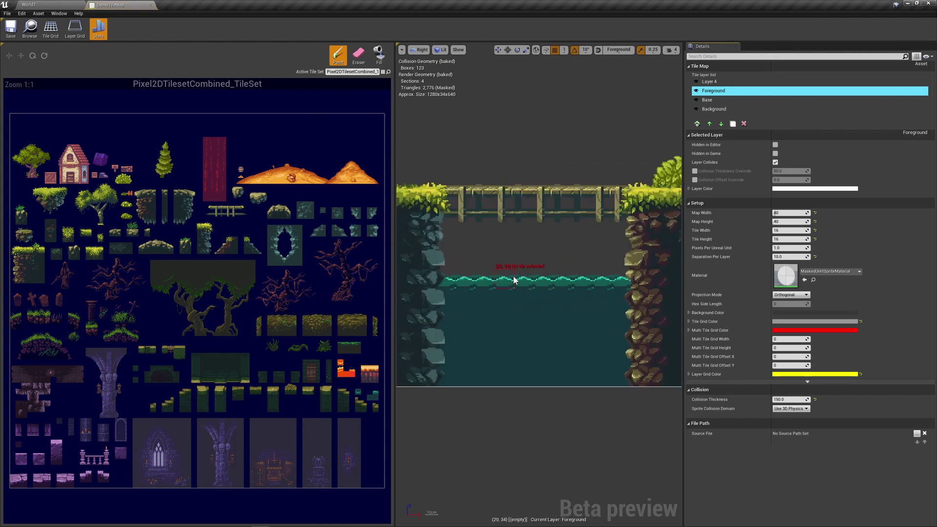
pyautogui.moveTo(514, 279); pyautogui.dragTo(613, 318, button='right')
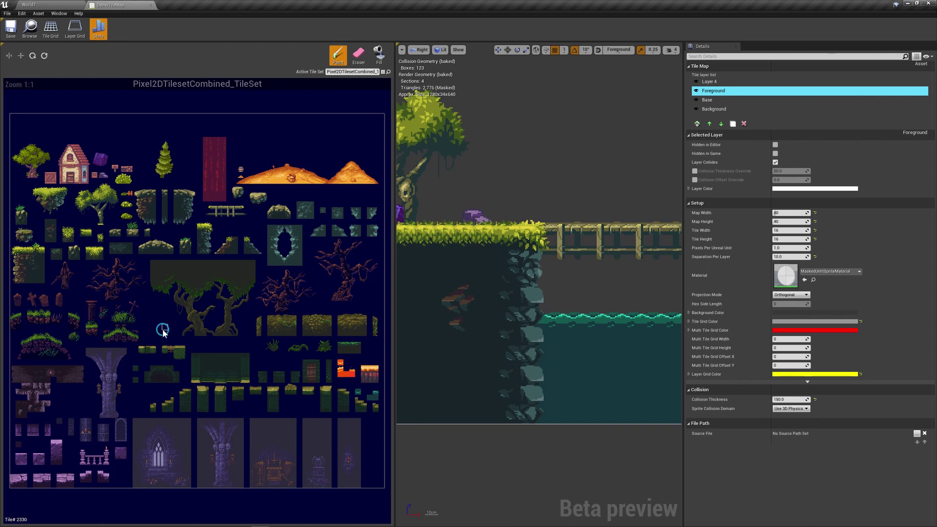
pyautogui.scroll(7, 195, 340)
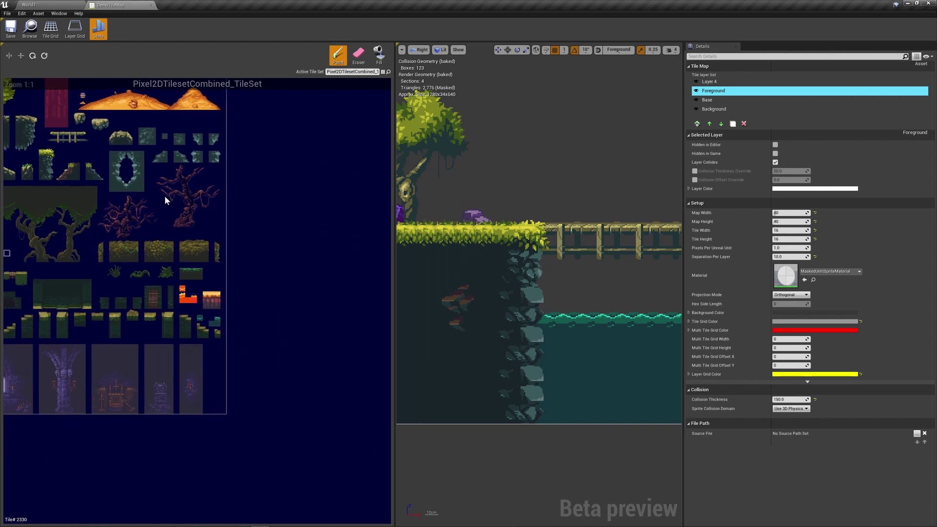
pyautogui.click(242, 304)
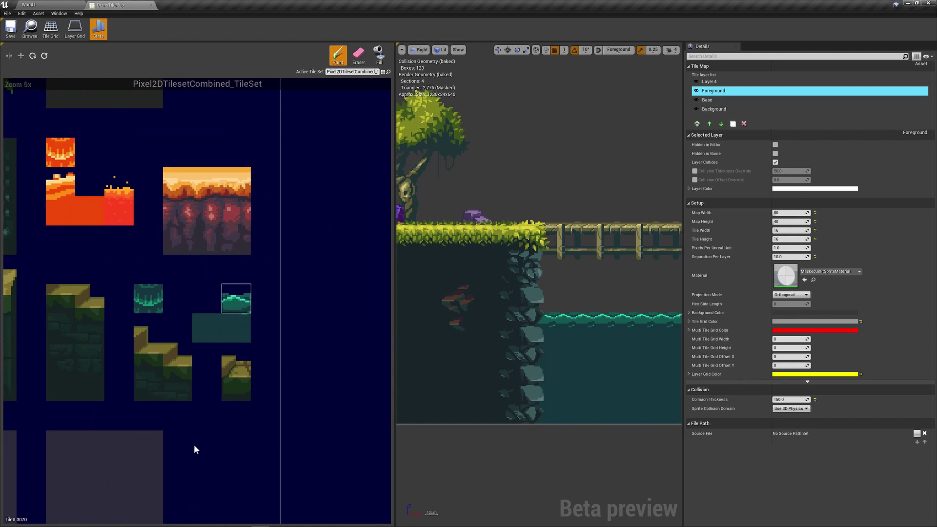
# - Find and pick grass tile 1229, then return to the World1 level editor
pyautogui.scroll(-4, 171, 460)
pyautogui.moveTo(208, 411); pyautogui.dragTo(292, 400, button='right')
pyautogui.scroll(3, 217, 296)
pyautogui.scroll(4, 217, 297)
pyautogui.click(217, 238)
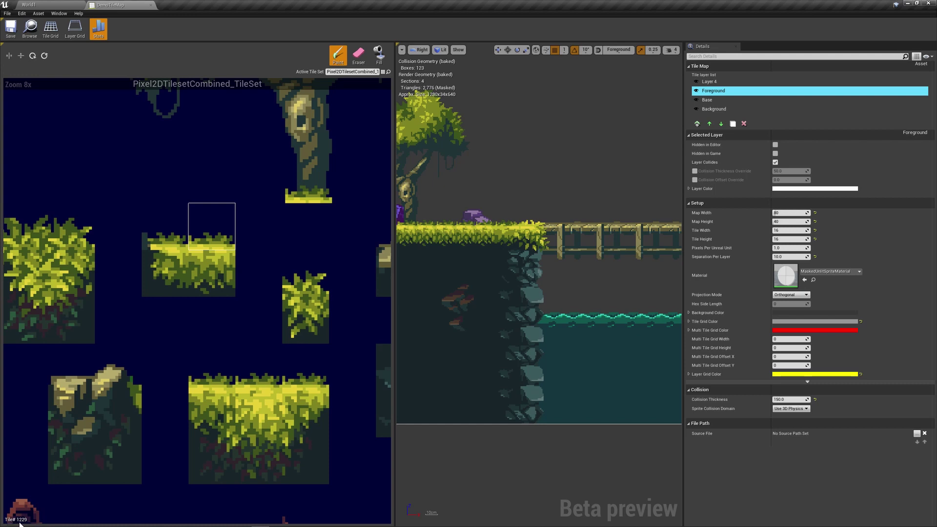
pyautogui.scroll(-3, 147, 395)
pyautogui.moveTo(273, 374); pyautogui.dragTo(196, 244, button='right')
pyautogui.scroll(2, 144, 133)
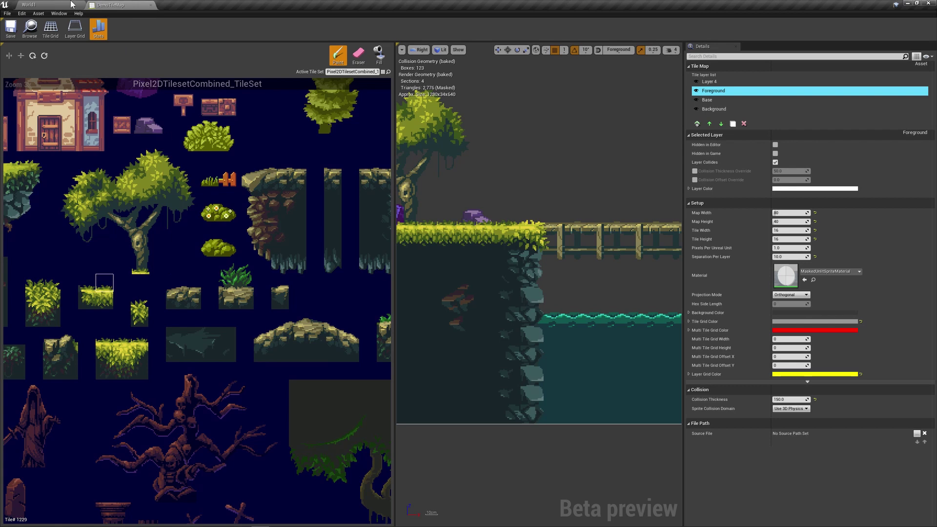
pyautogui.click(47, 4)
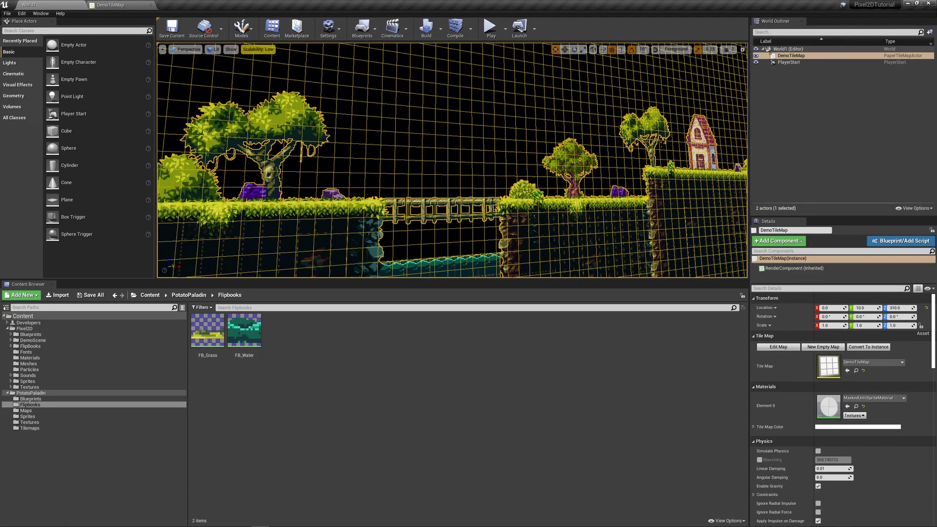
# - Open Pixel2DTileReplacerDataTable from Pixel2D > Blueprints > AnimatedTileReplacer
pyautogui.click(38, 335)
pyautogui.doubleClick(204, 336)
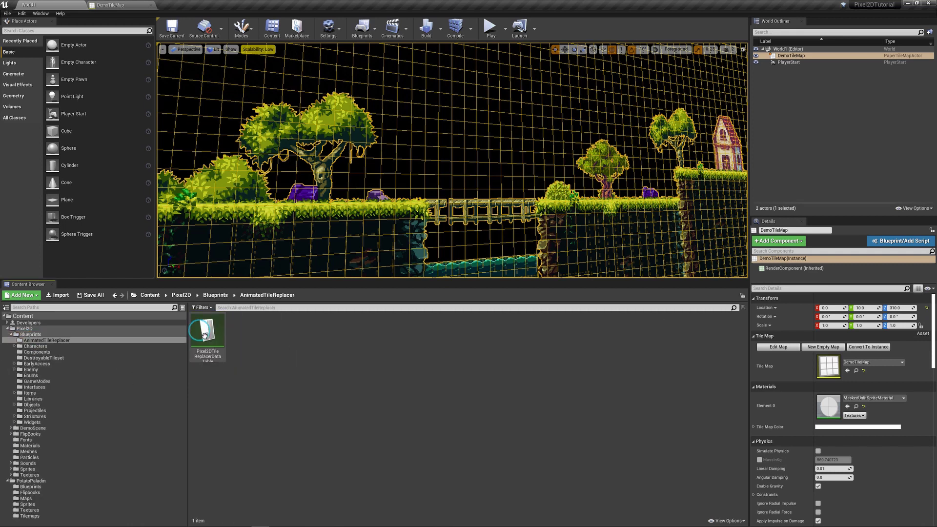
pyautogui.doubleClick(215, 336)
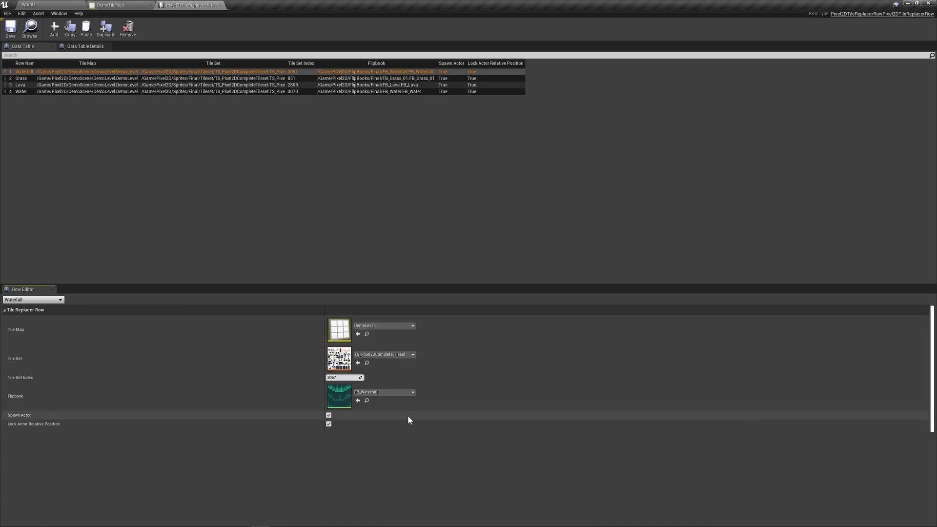
# - Add a new data table row named Water_Tutorial, then switch to the DemoTileMap editor
pyautogui.click(24, 4)
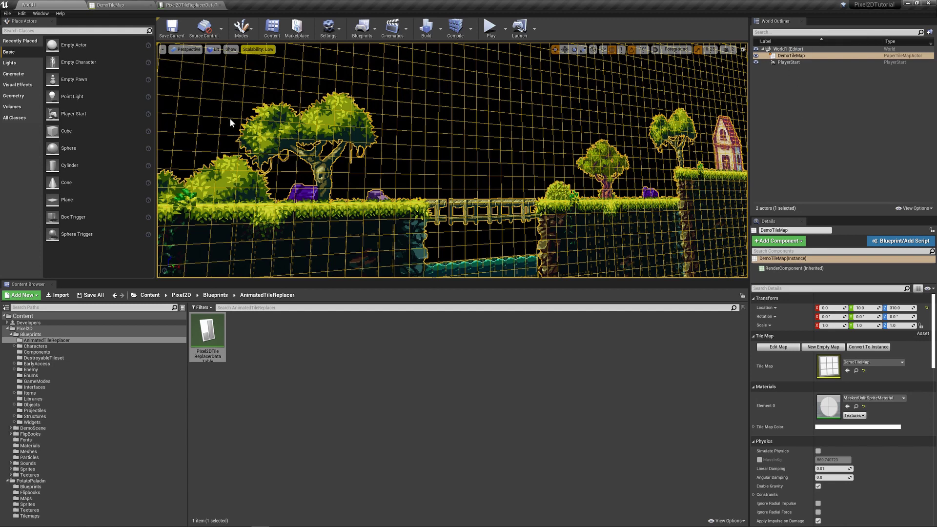
pyautogui.scroll(-6, 239, 97)
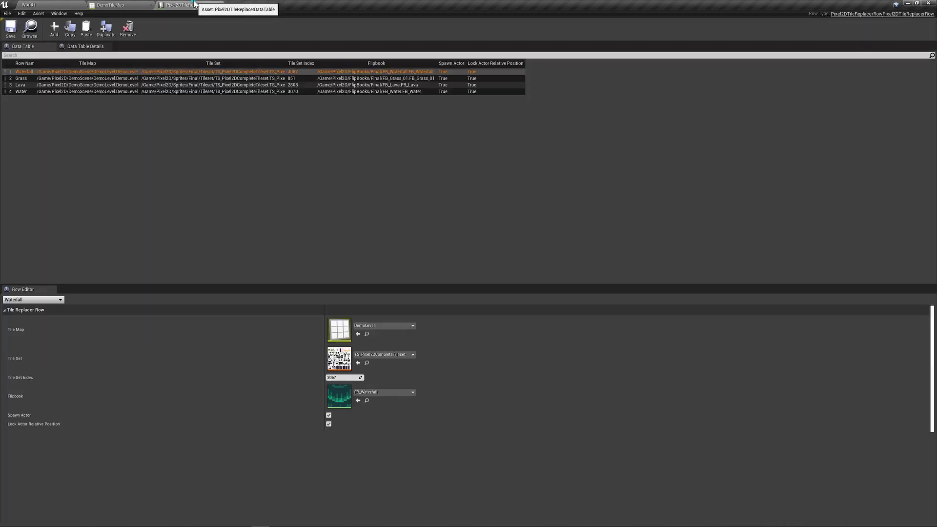
pyautogui.click(190, 4)
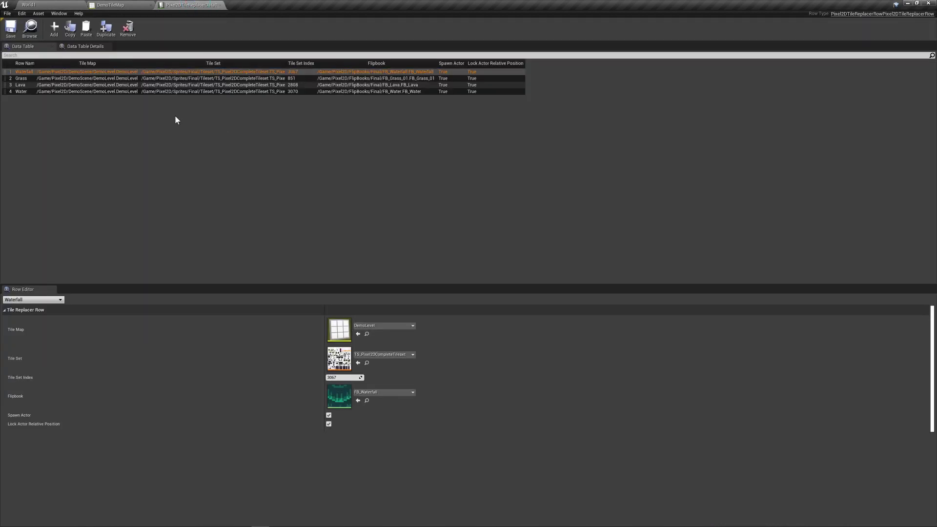
pyautogui.click(55, 26)
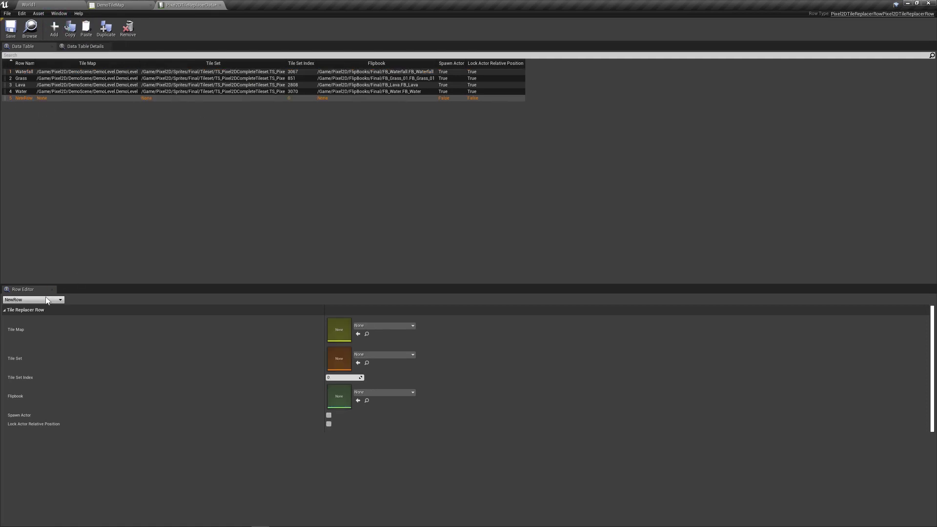
pyautogui.doubleClick(25, 98)
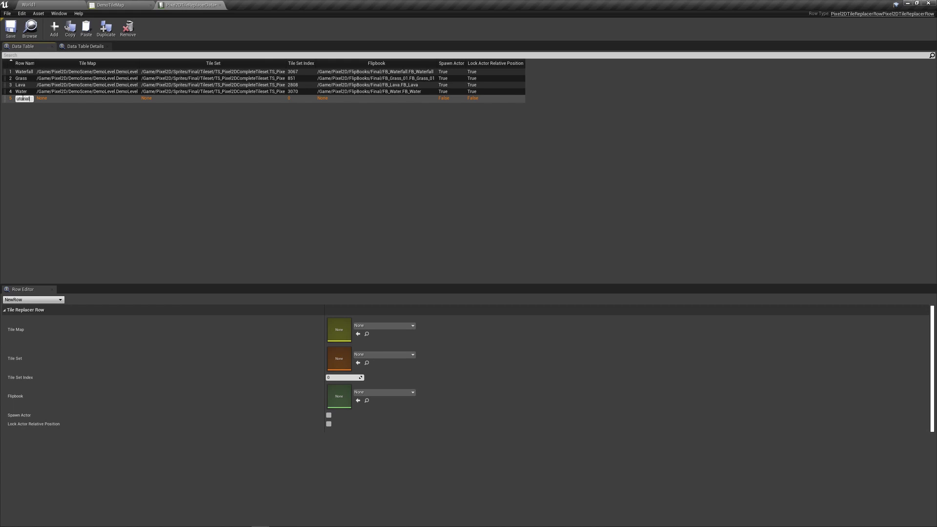
pyautogui.write('Water_Tutorial')
pyautogui.press('Return')
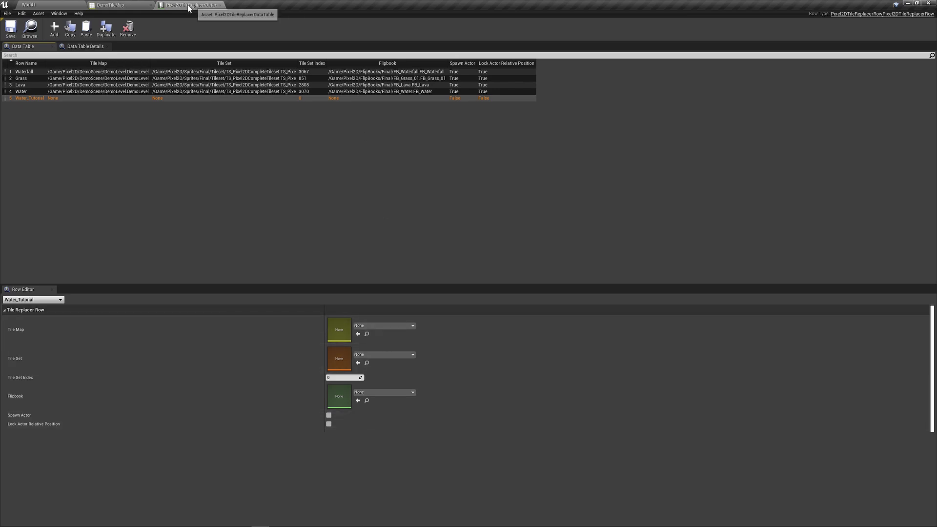
pyautogui.click(119, 4)
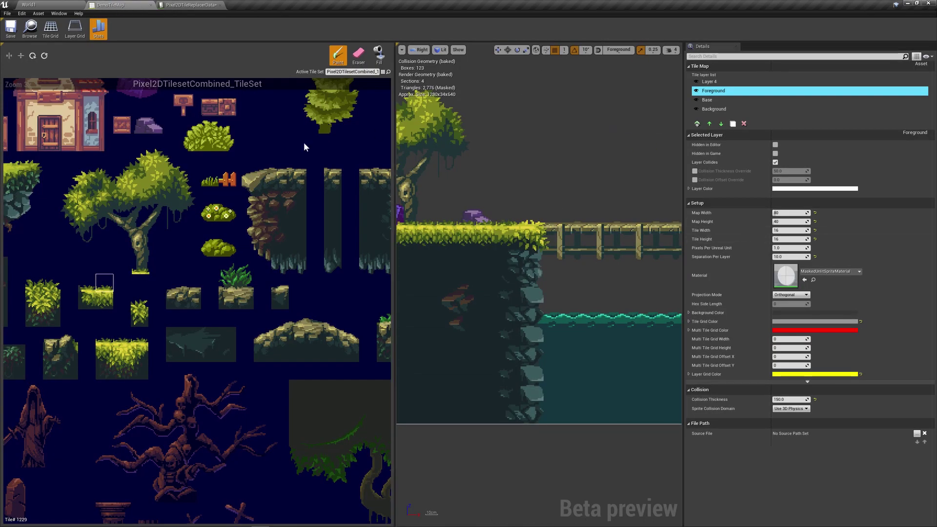